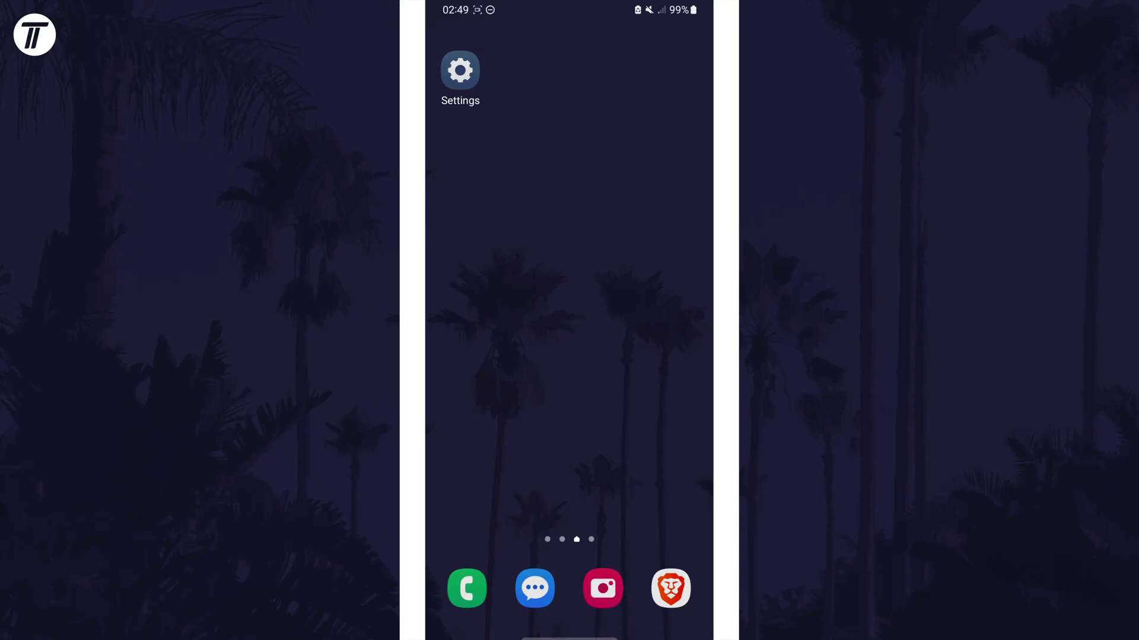
Step: Raise the phone volume to about half, then mute it again
key("XF86AudioRaiseVolume")
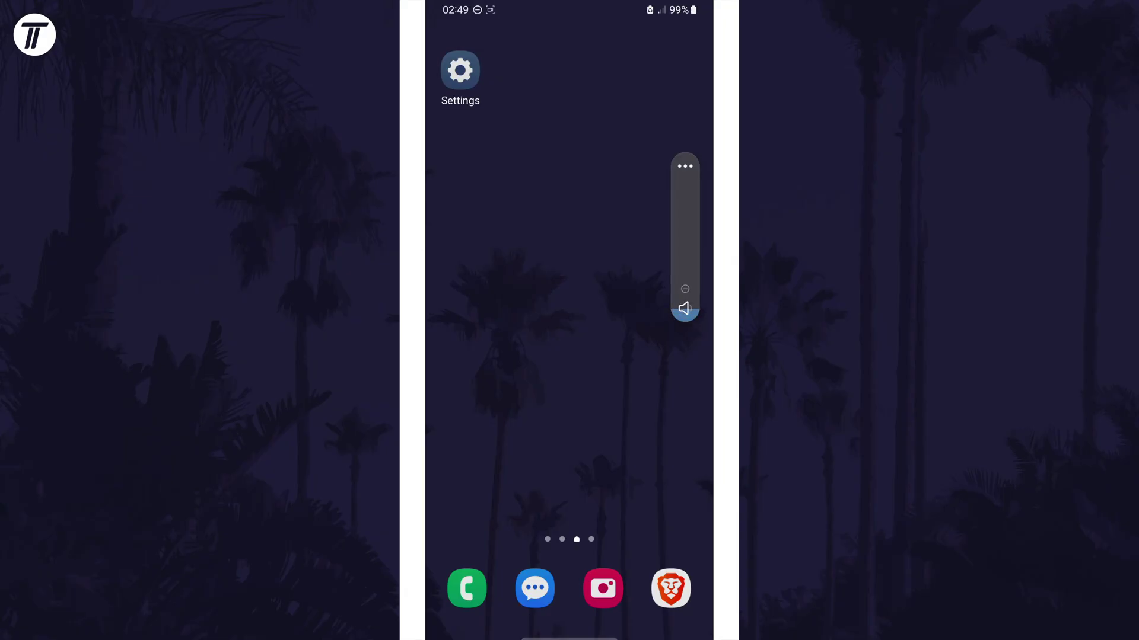
key("XF86AudioRaiseVolume")
key("XF86AudioRaiseVolume")
key("XF86AudioRaiseVolume")
key("XF86AudioRaiseVolume")
key("XF86AudioRaiseVolume")
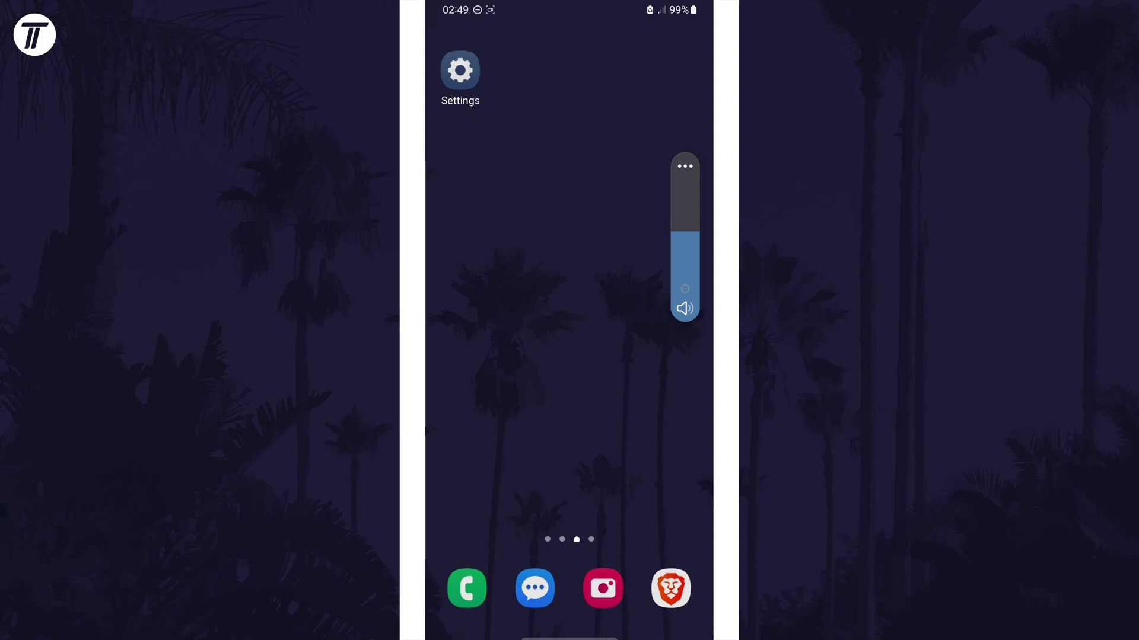
key("XF86AudioMute")
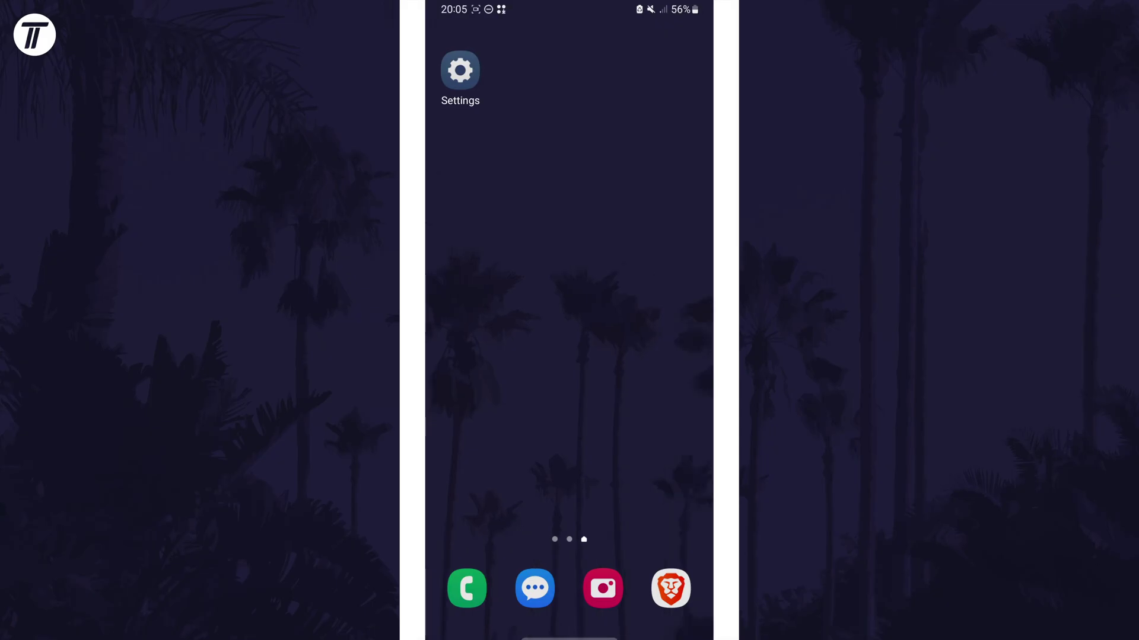
Step: Turn Bluetooth off from the expanded quick panel and return to the home screen
left_click_drag(570, 6, 570, 356)
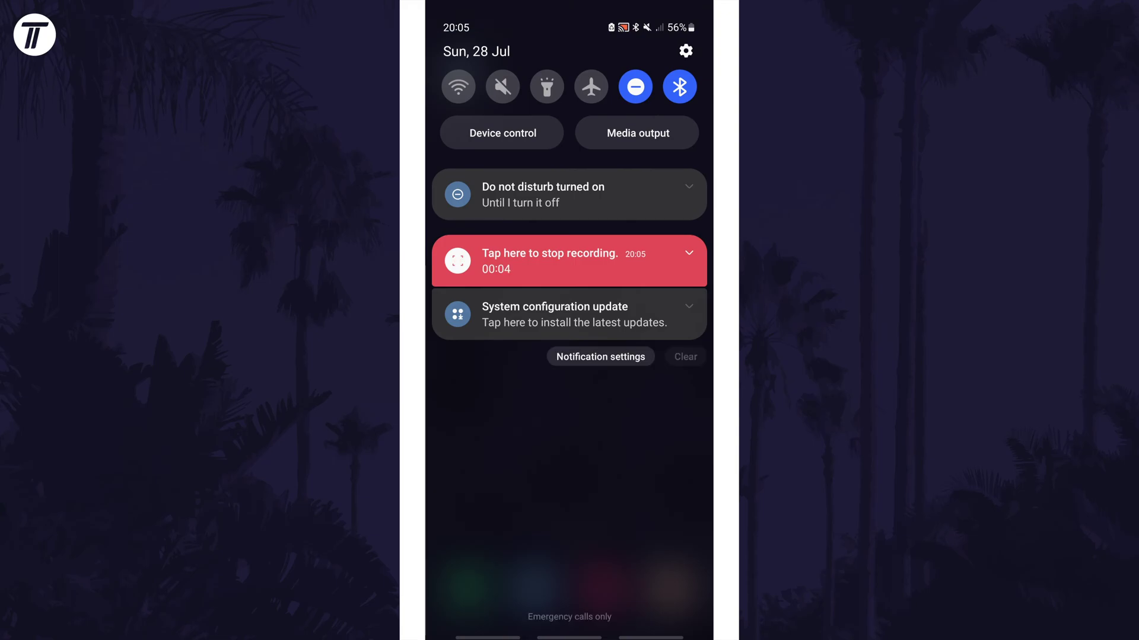
left_click_drag(569, 178, 569, 474)
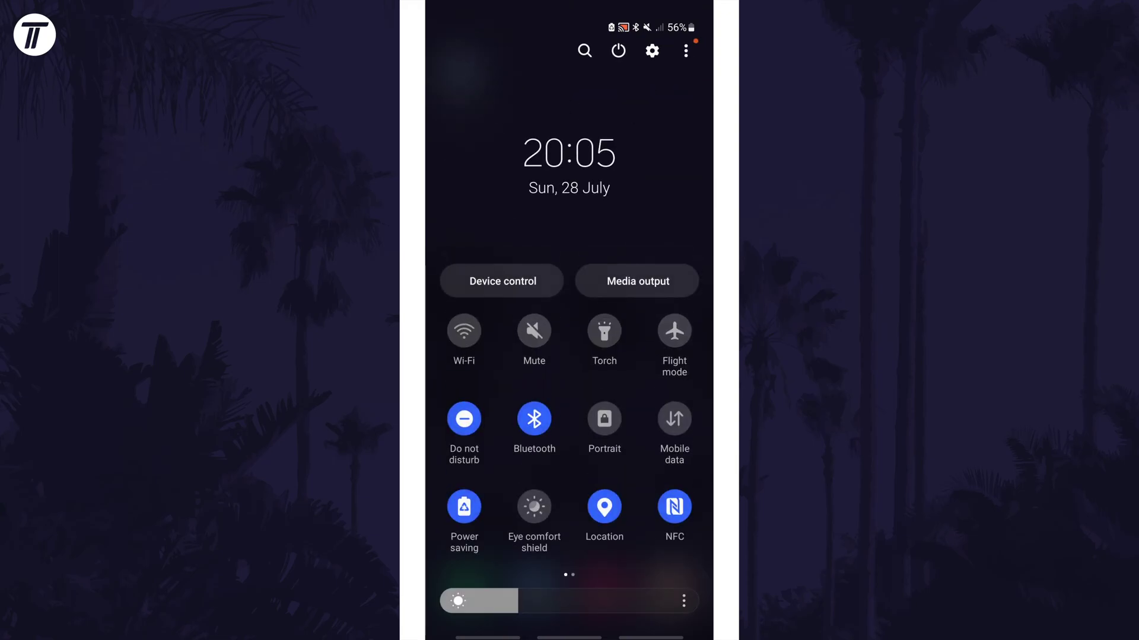
left_click(534, 419)
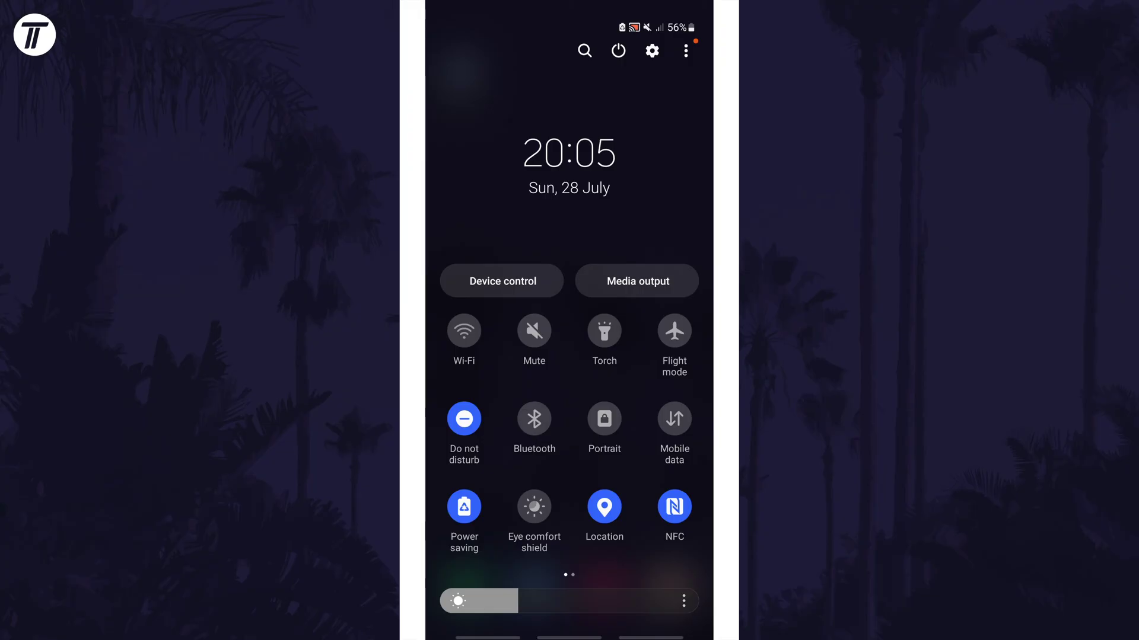
left_click_drag(570, 474, 569, 178)
left_click_drag(569, 474, 569, 148)
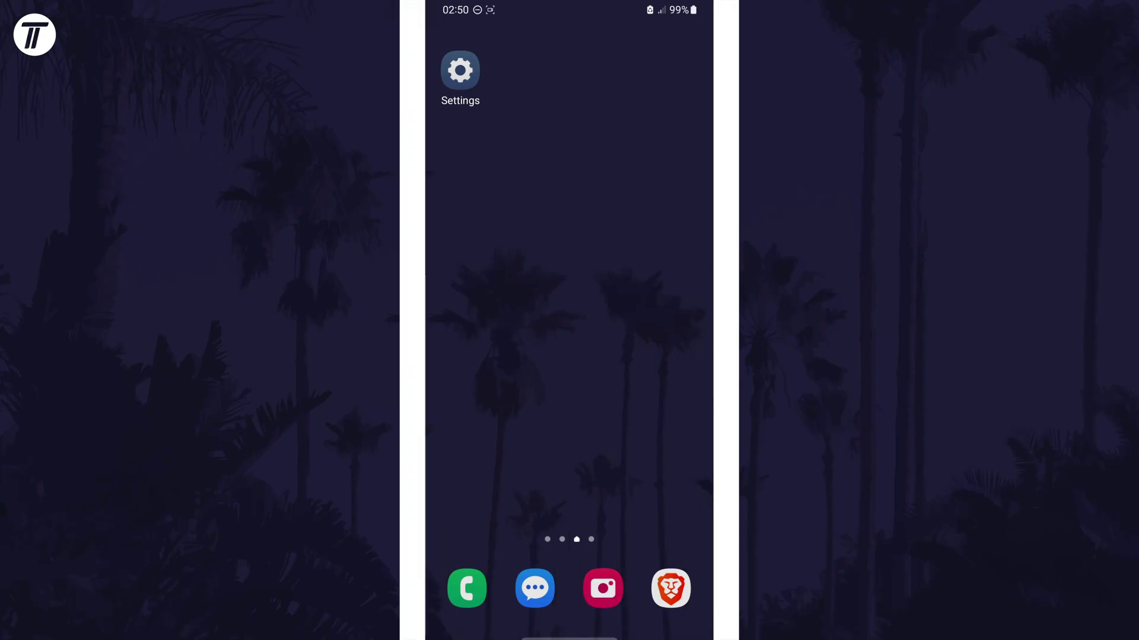
key("XF86AudioRaiseVolume")
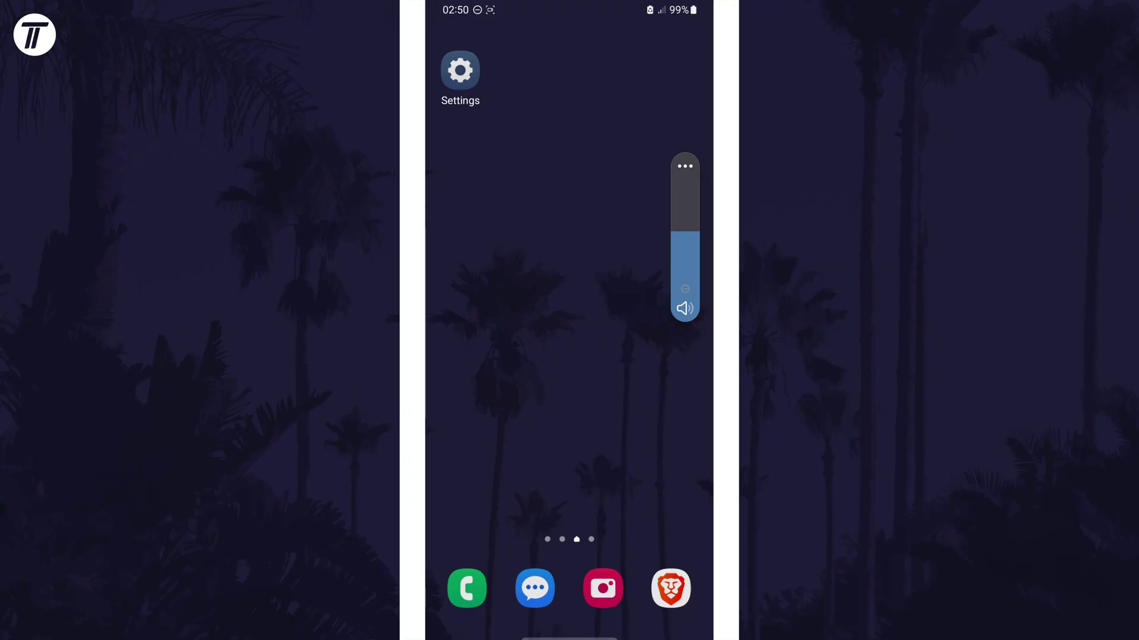
left_click(685, 166)
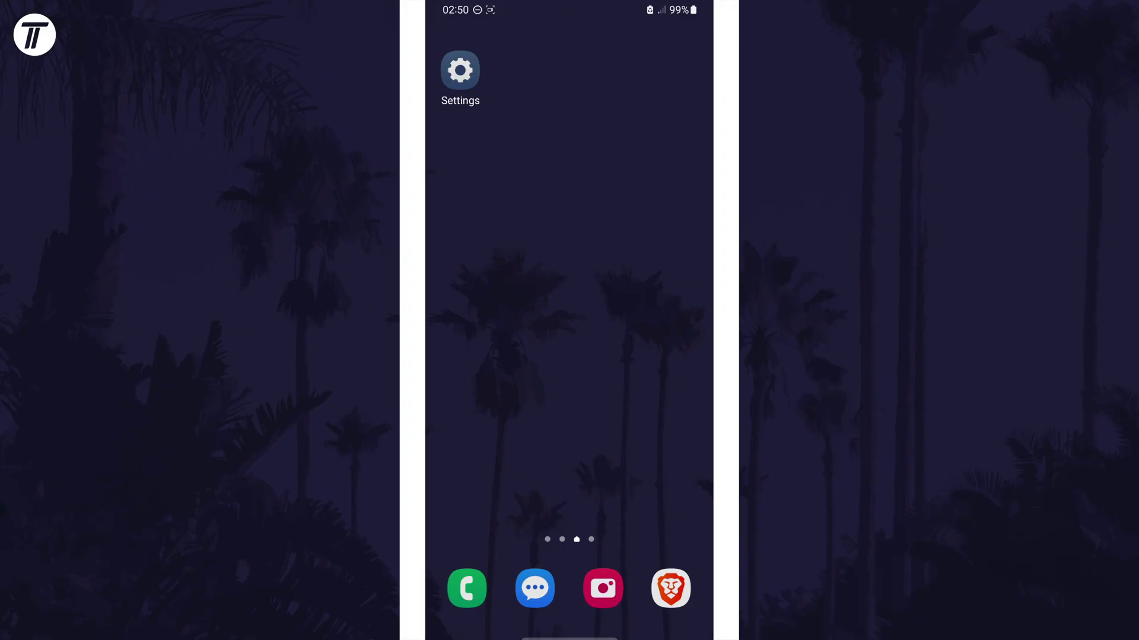
Step: Turn Do not disturb off under Settings > Notifications
left_click(460, 70)
scroll(570, 415, "down", 1)
scroll(569, 415, "down", 5)
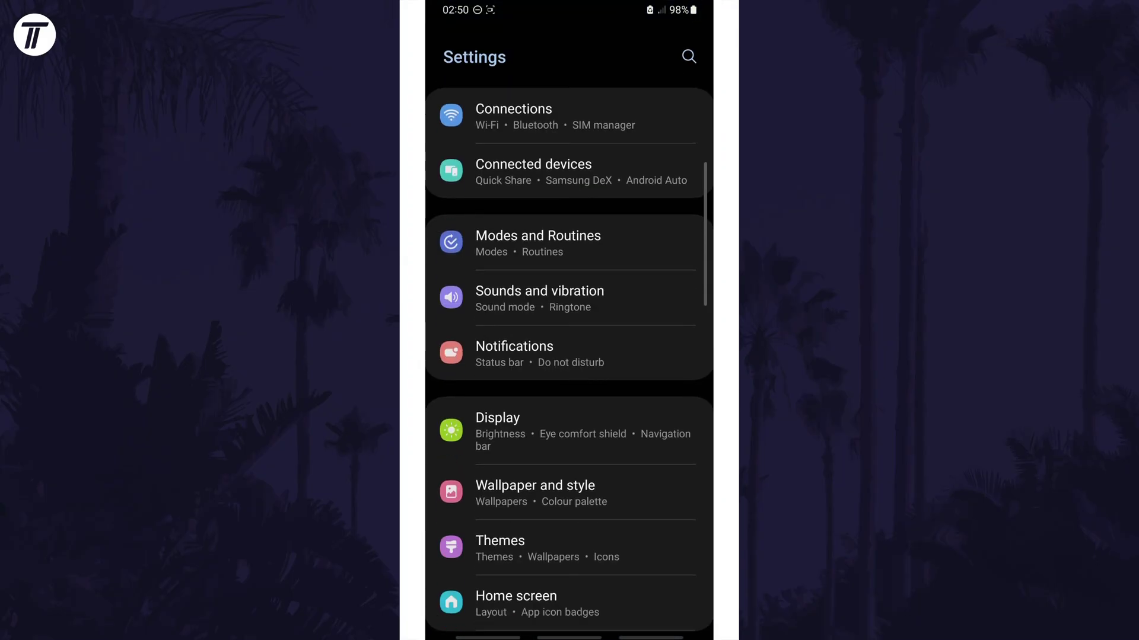
left_click(514, 336)
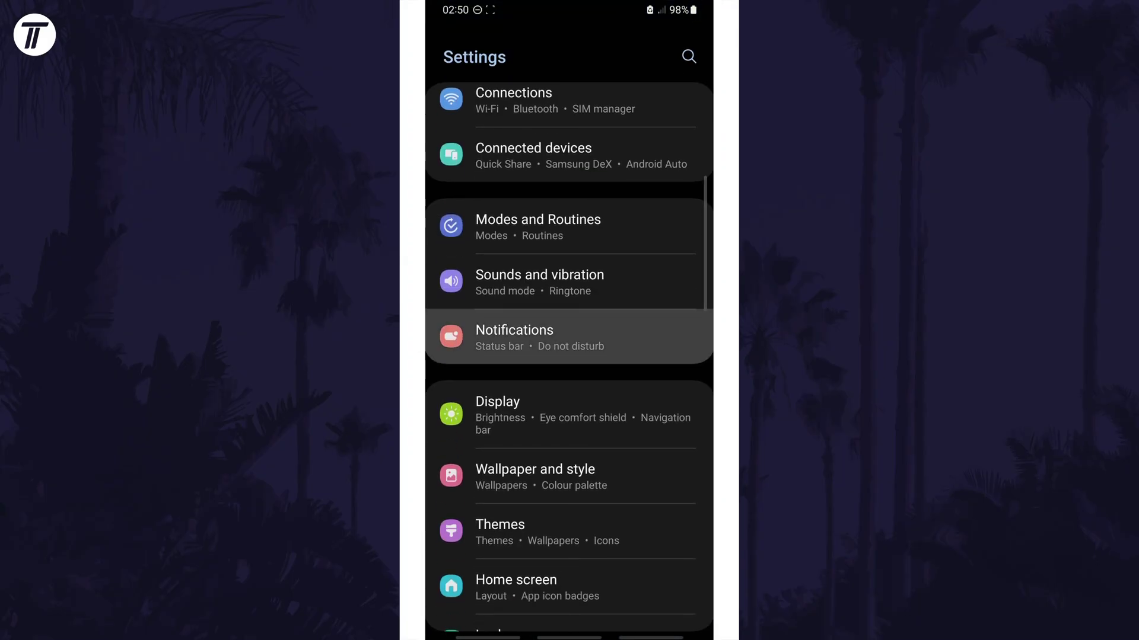
left_click(486, 296)
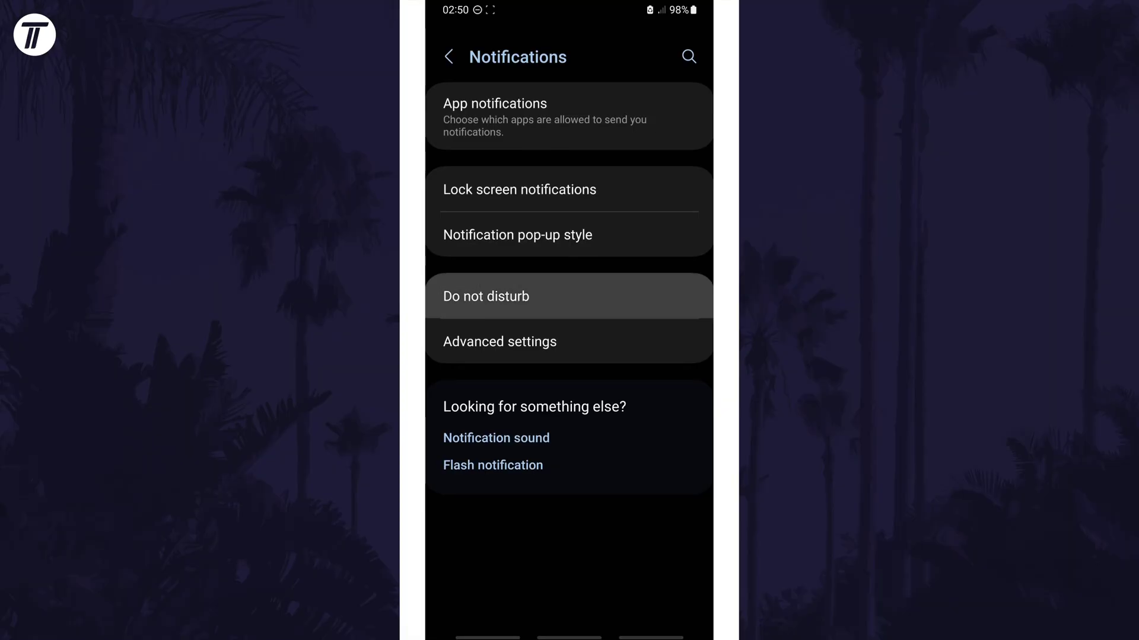
left_click(486, 151)
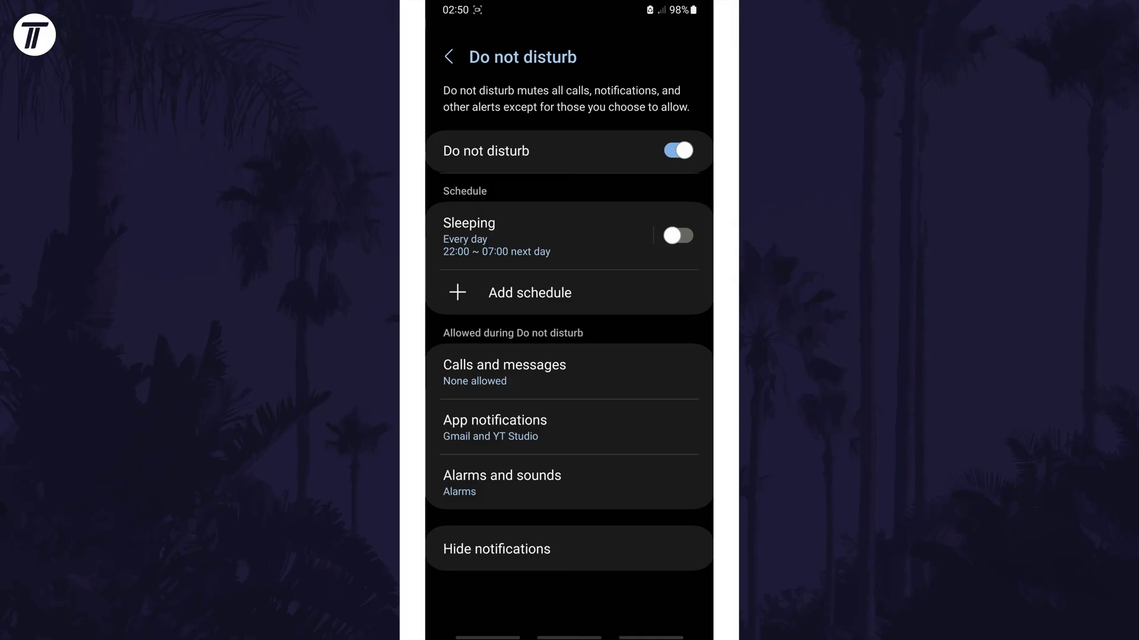
left_click(486, 151)
left_click(486, 154)
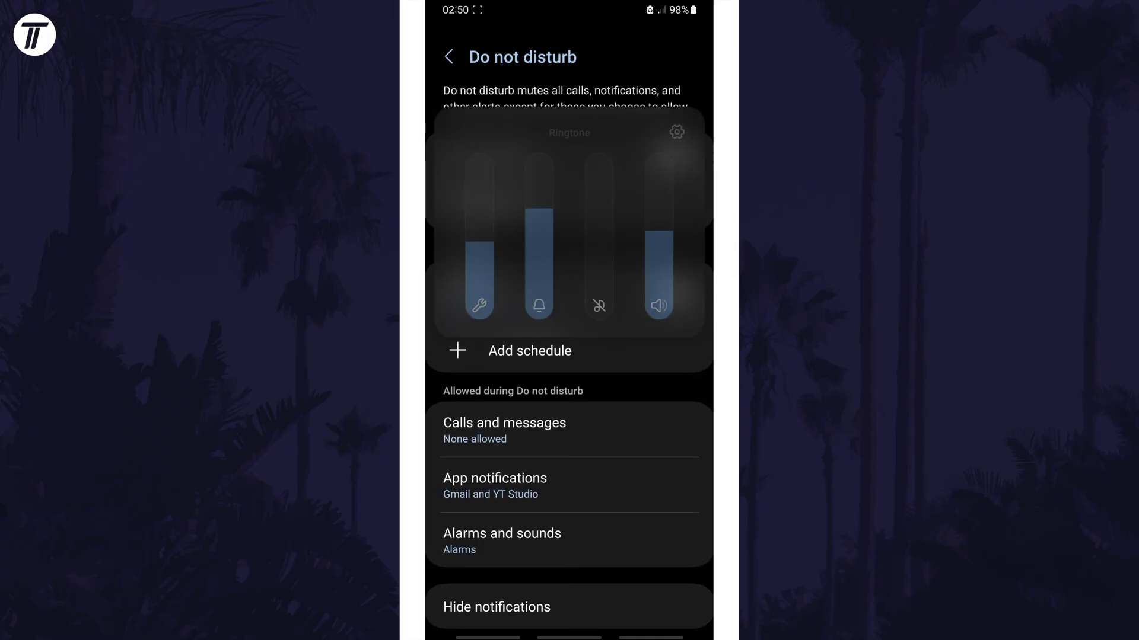
Step: Raise the Media slider in the expanded volume panel and return to Notifications
left_click(696, 166)
left_click(599, 310)
left_click_drag(599, 300, 600, 231)
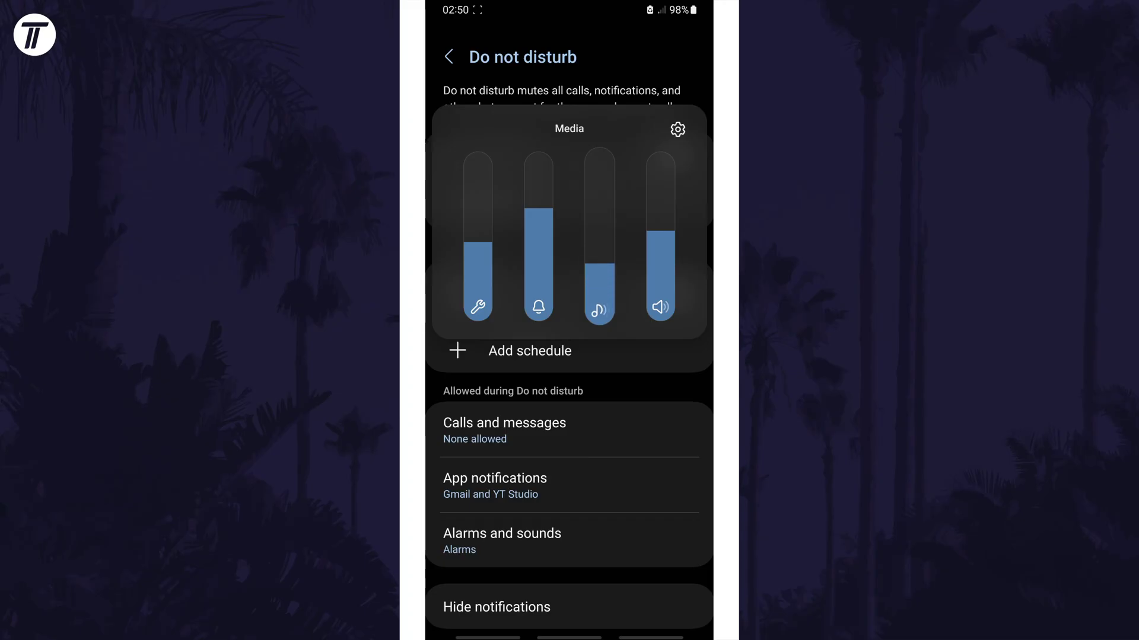
left_click(449, 56)
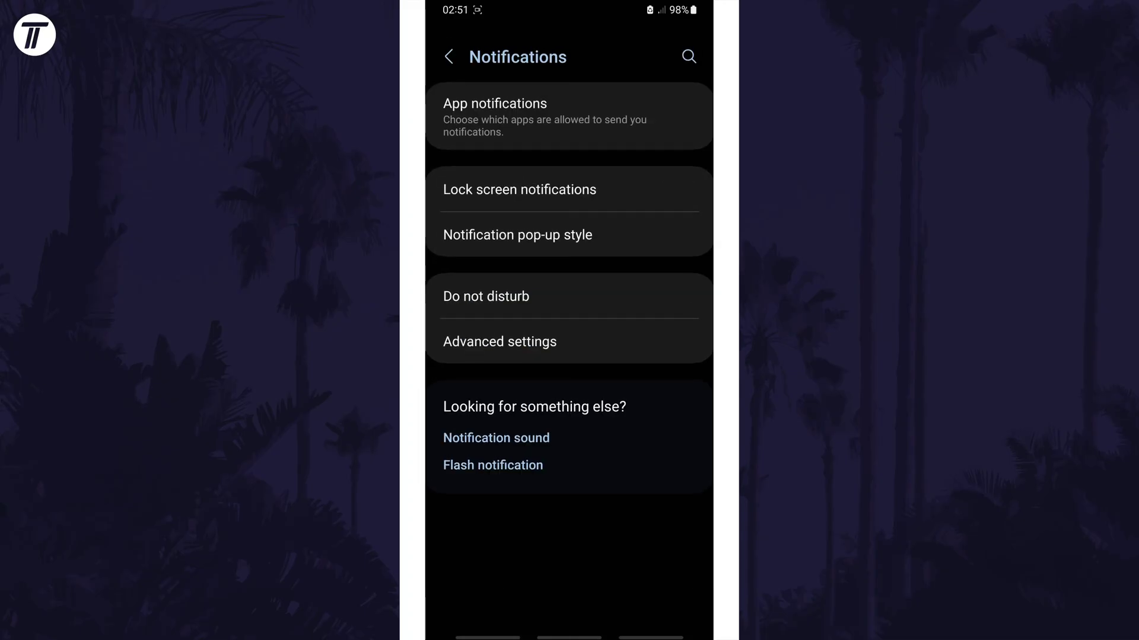
Step: Review the four sliders under Sounds and vibration > Volume without changing any level
left_click(447, 55)
scroll(570, 296, "up", 3)
left_click(540, 457)
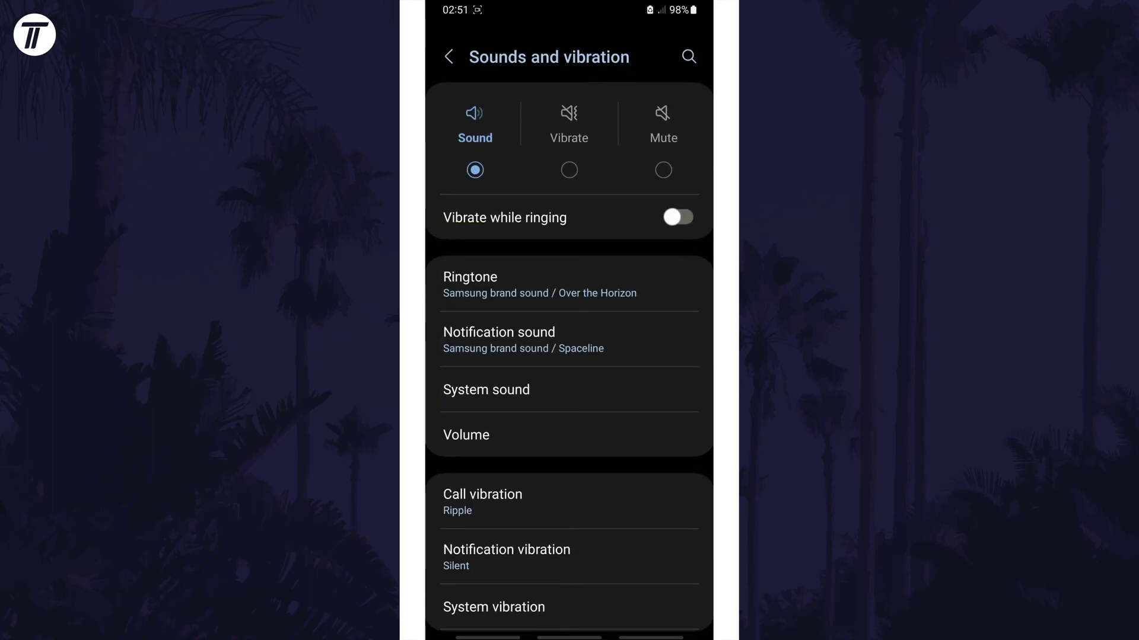
left_click(466, 434)
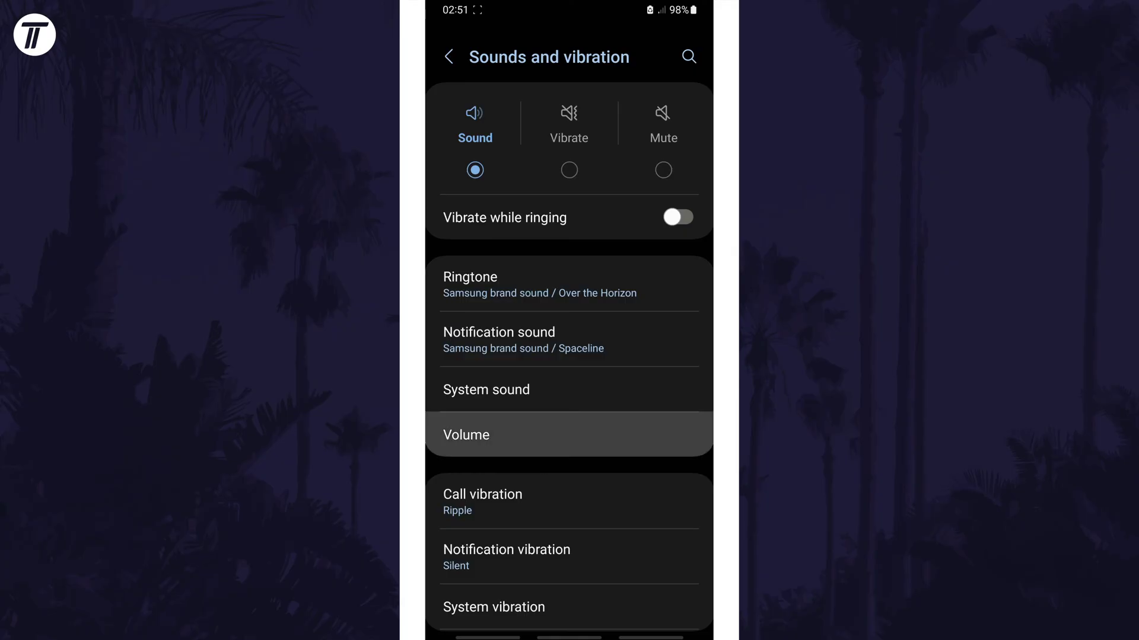
scroll(570, 297, "down", 1)
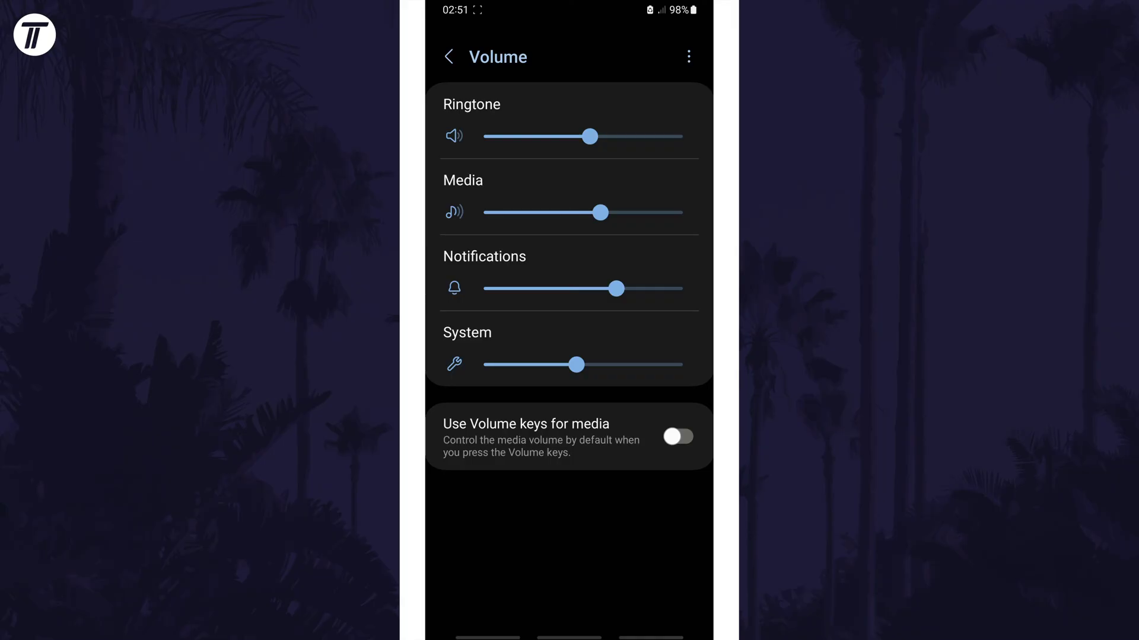
left_click(449, 56)
Step: Nudge the Connected audio balance slider under Accessibility > Hearing enhancements
left_click(449, 56)
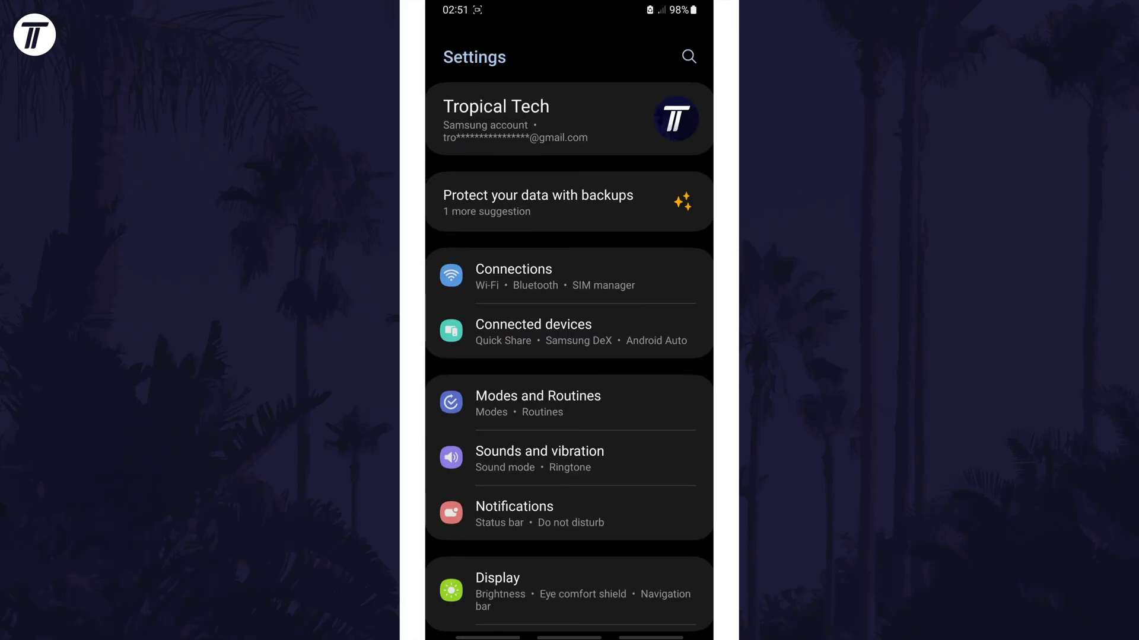
scroll(569, 356, "down", 10)
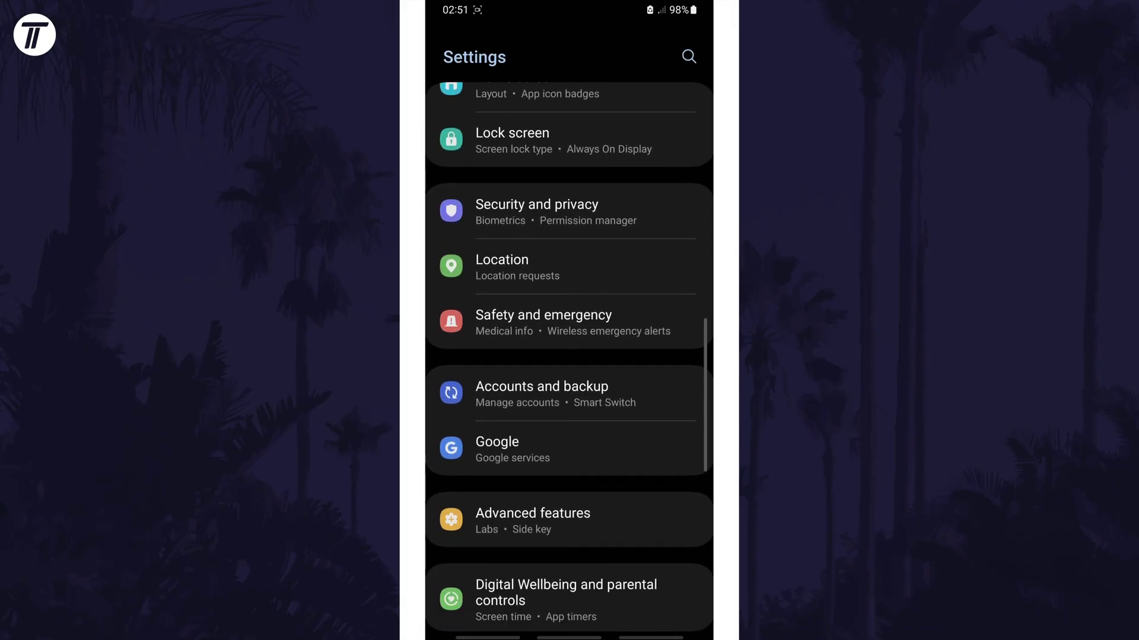
scroll(569, 356, "down", 1)
scroll(569, 356, "down", 3)
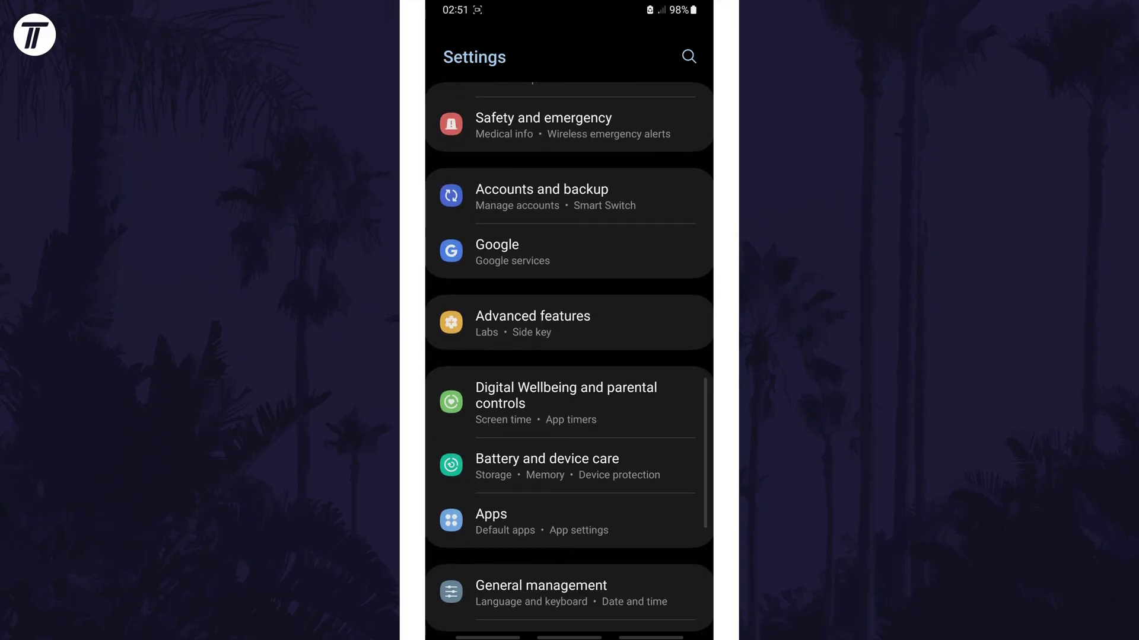
scroll(570, 356, "down", 5)
left_click(534, 410)
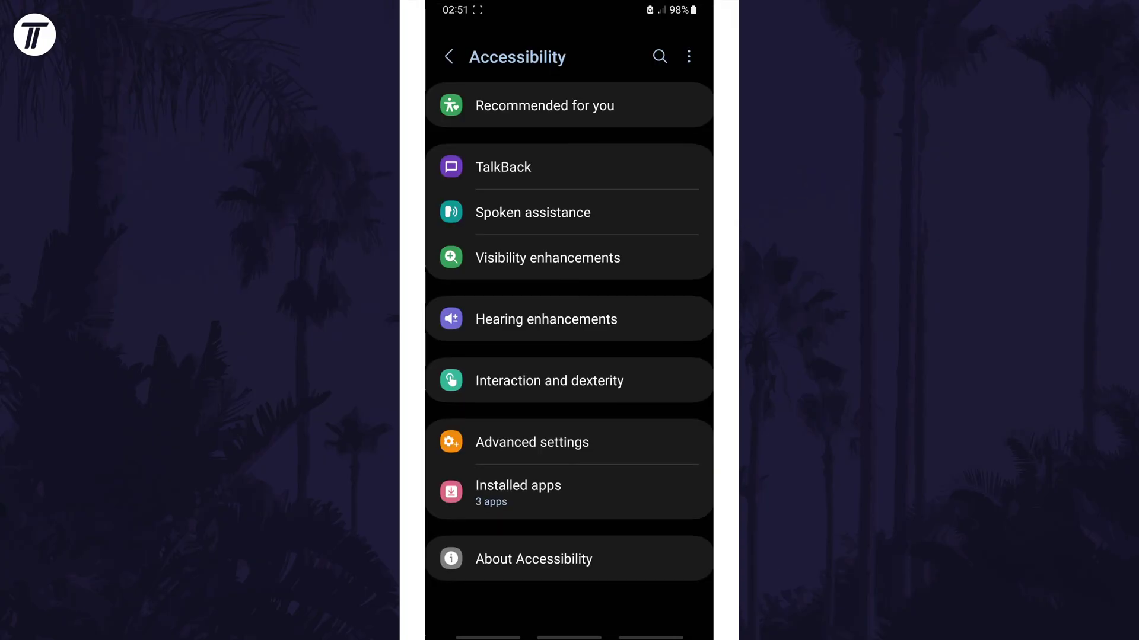
left_click(546, 319)
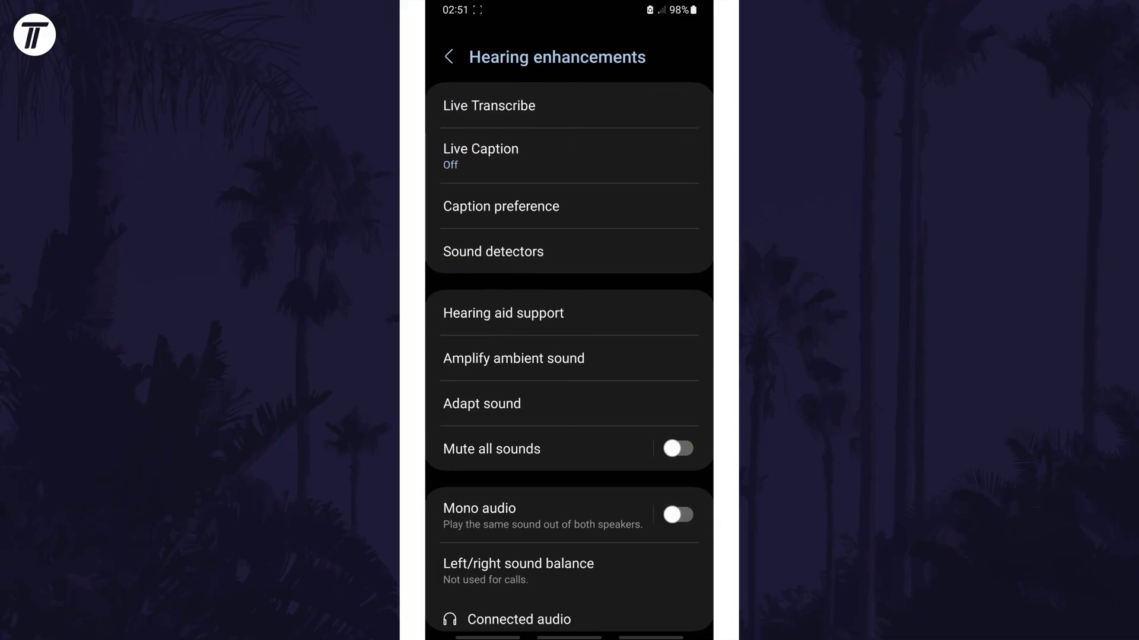
scroll(569, 356, "down", 3)
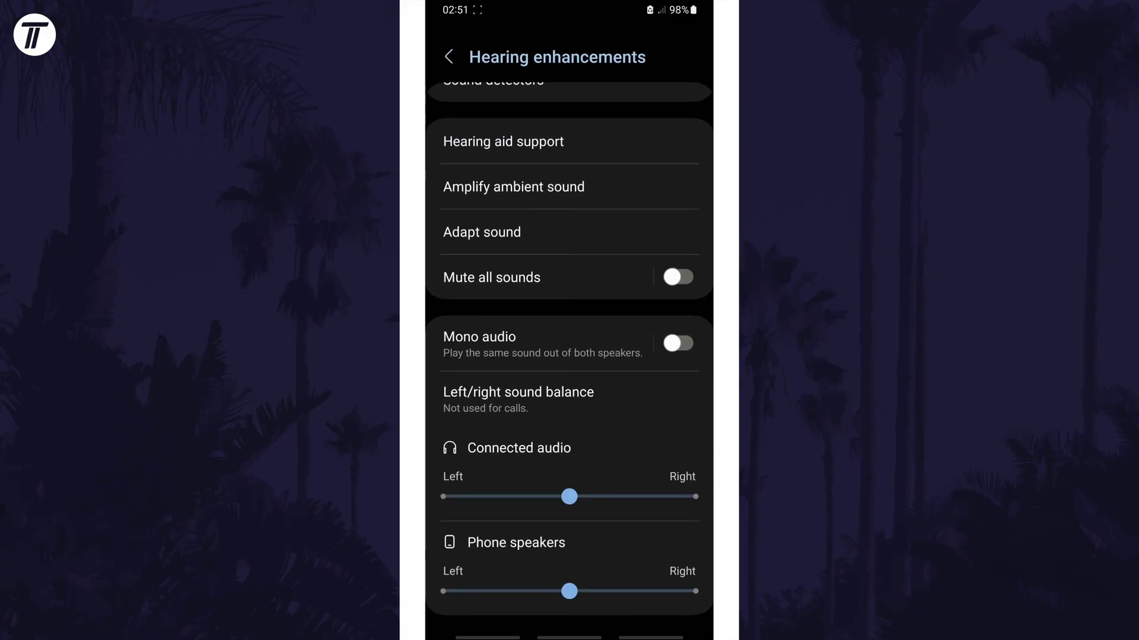
mouse_move(569, 496)
left_mouse_down()
mouse_move(591, 496)
mouse_move(549, 497)
left_mouse_up()
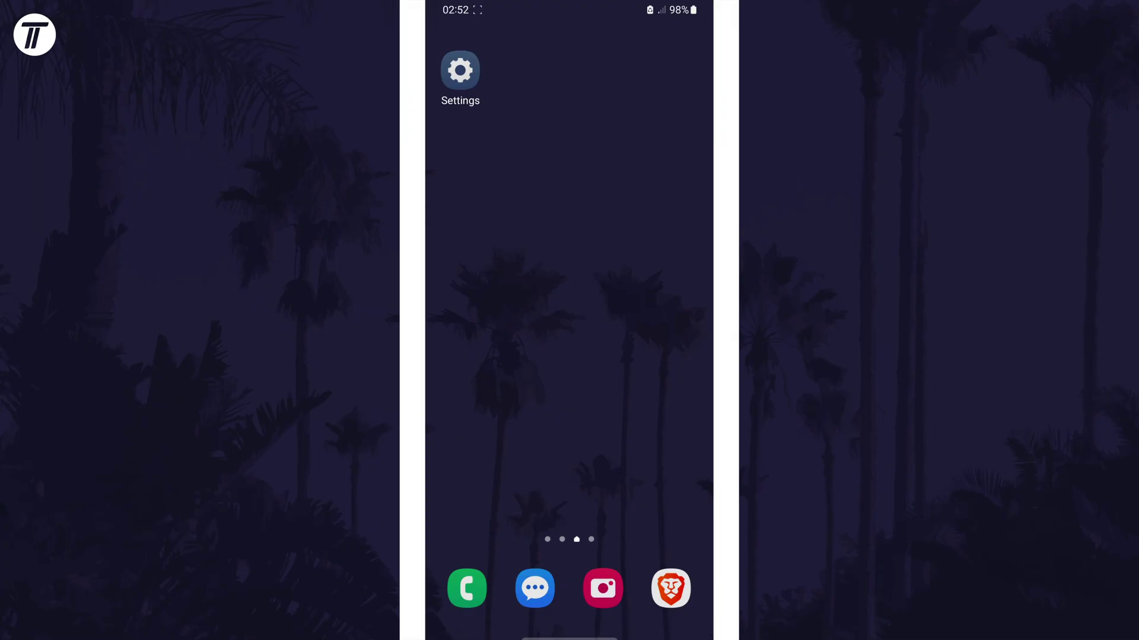
Step: Open Reset from Settings > General management
left_click(460, 70)
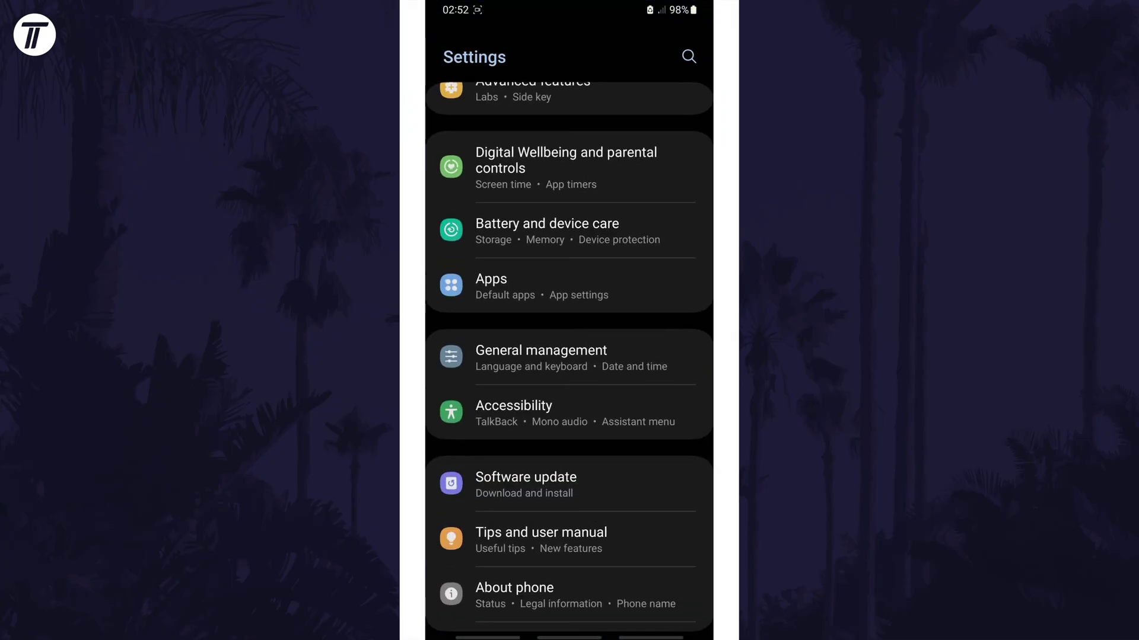
left_click(534, 354)
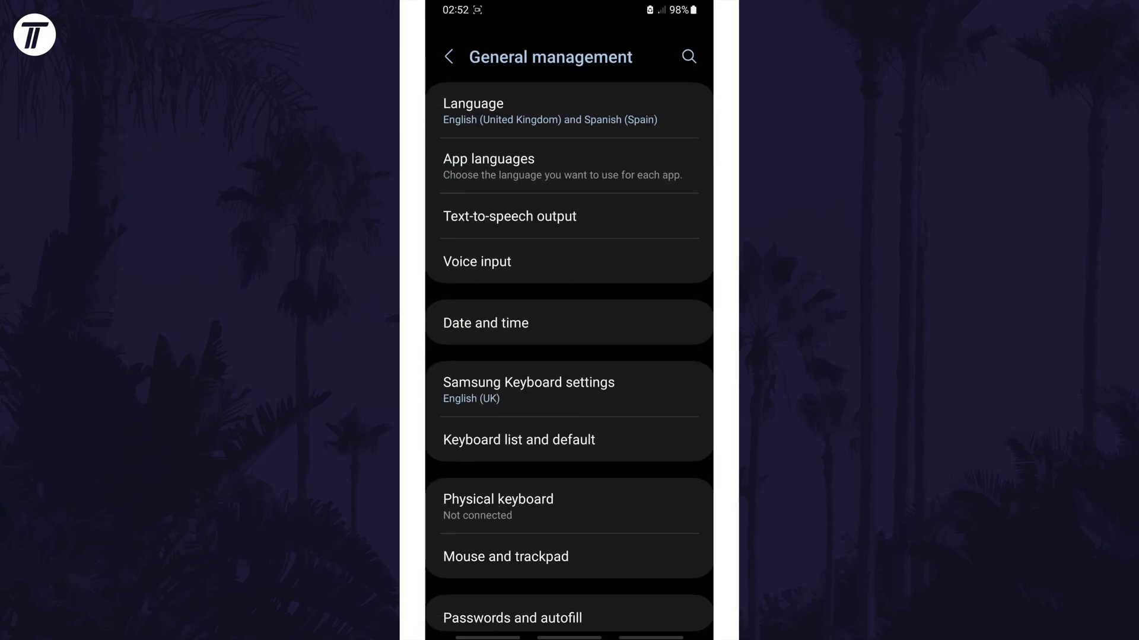
scroll(569, 356, "down", 5)
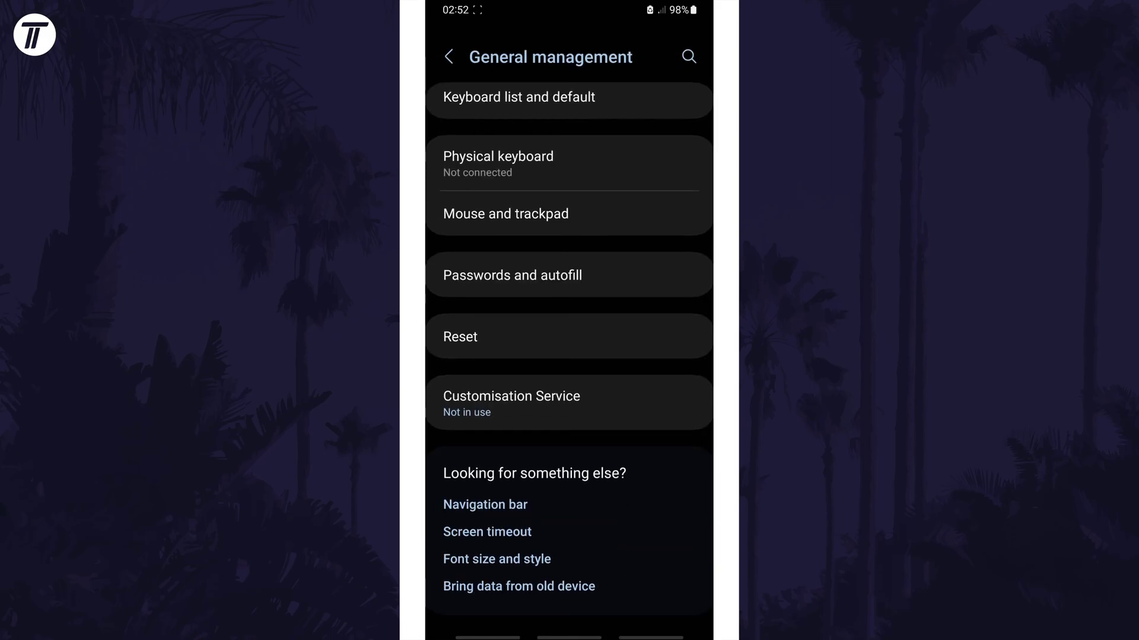
left_click(461, 336)
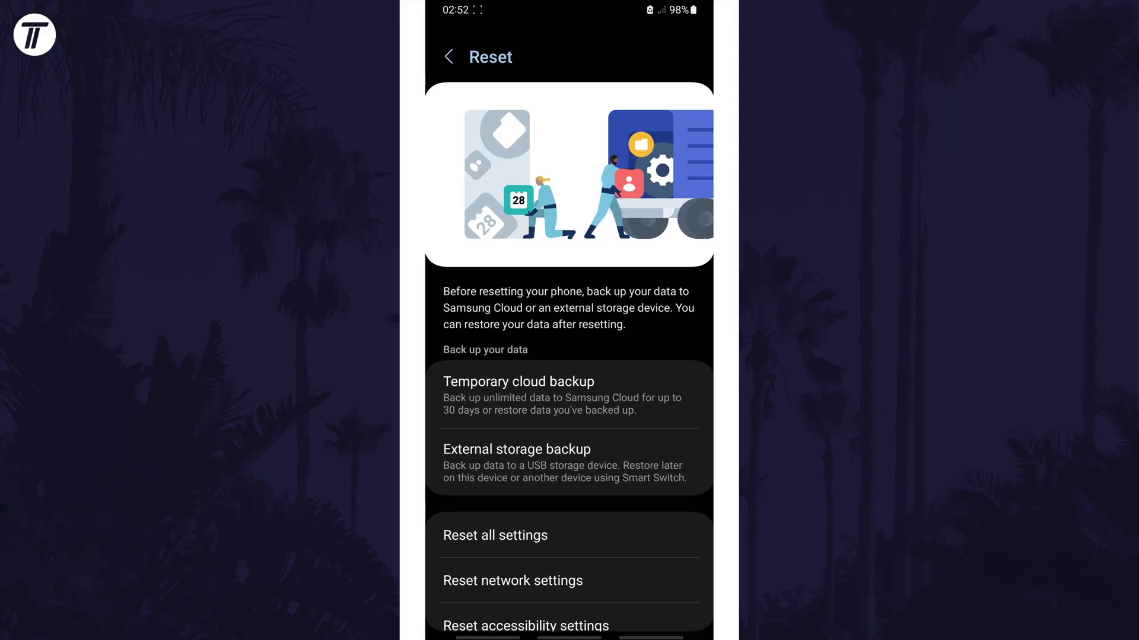